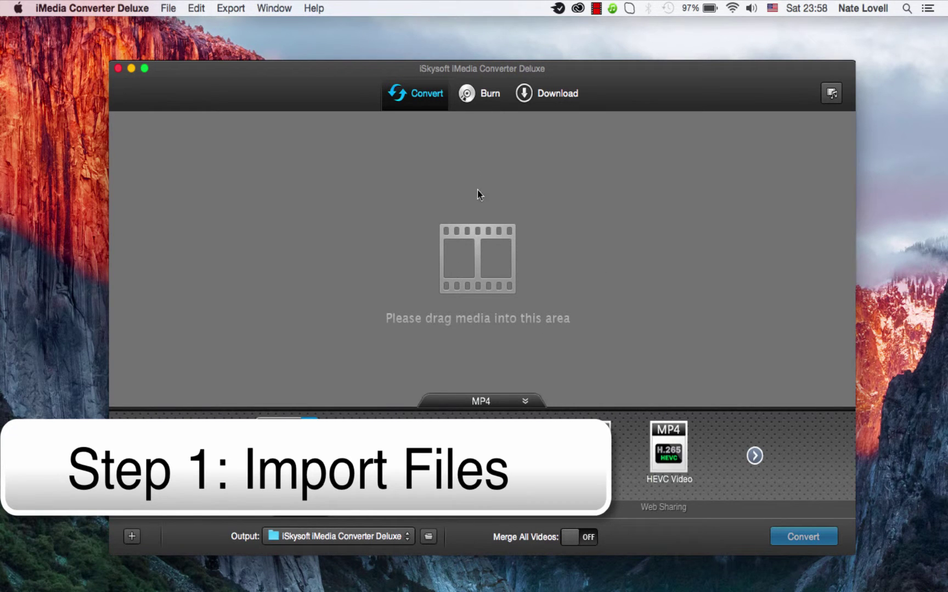
- Load Campus Pathway.mp4 into the conversion list via File > Load Media Files
click(168, 8)
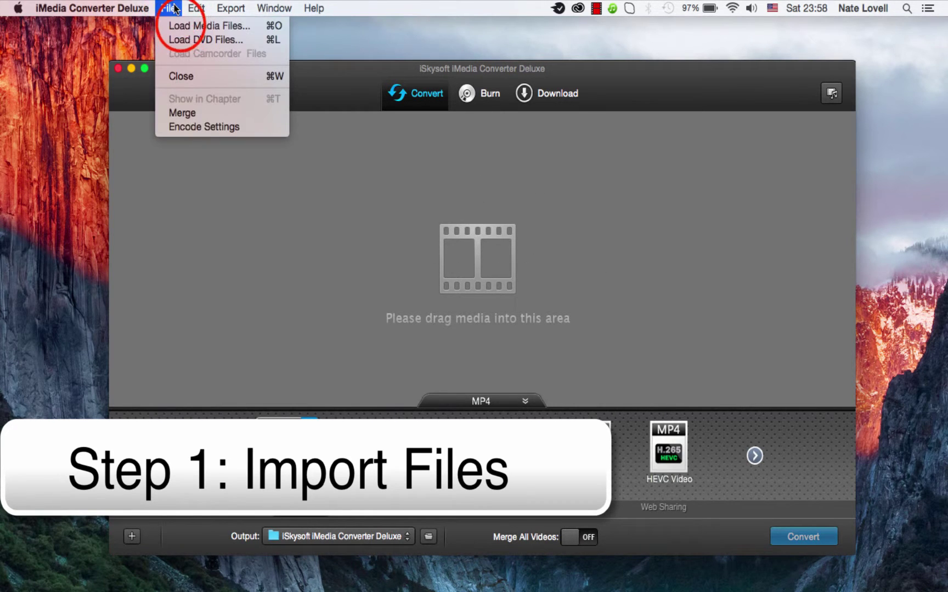
click(181, 28)
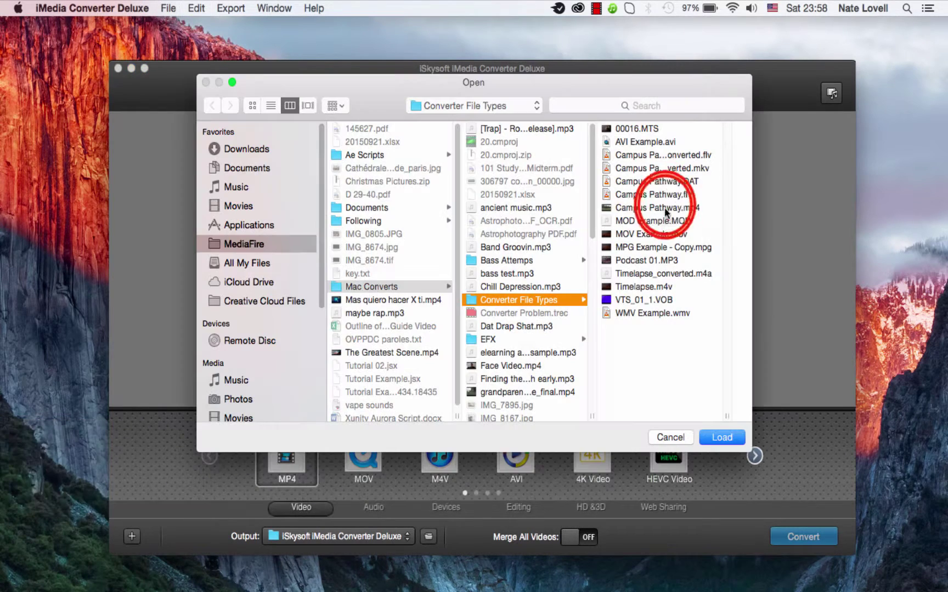
click(664, 207)
key(Return)
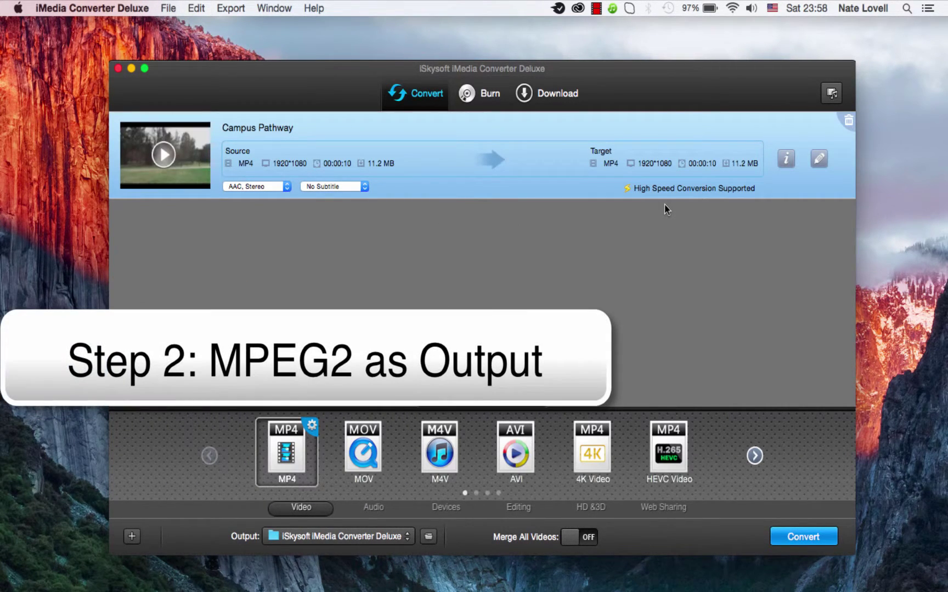
- Pick MPEG-2 (MPG, about 24 MB) as the format, review its settings, and keep the iSkysoft output folder
click(297, 506)
click(753, 457)
click(754, 459)
click(440, 450)
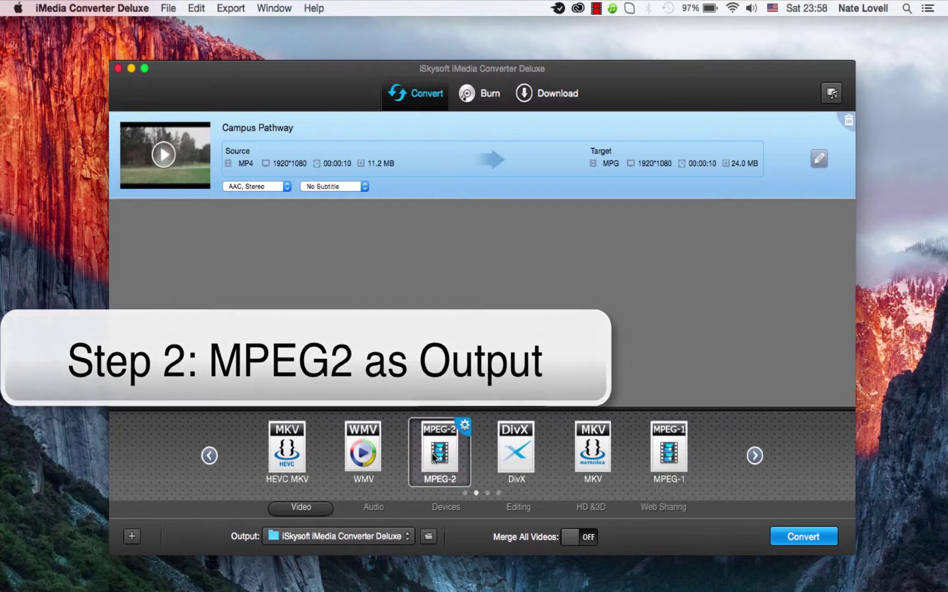
click(464, 427)
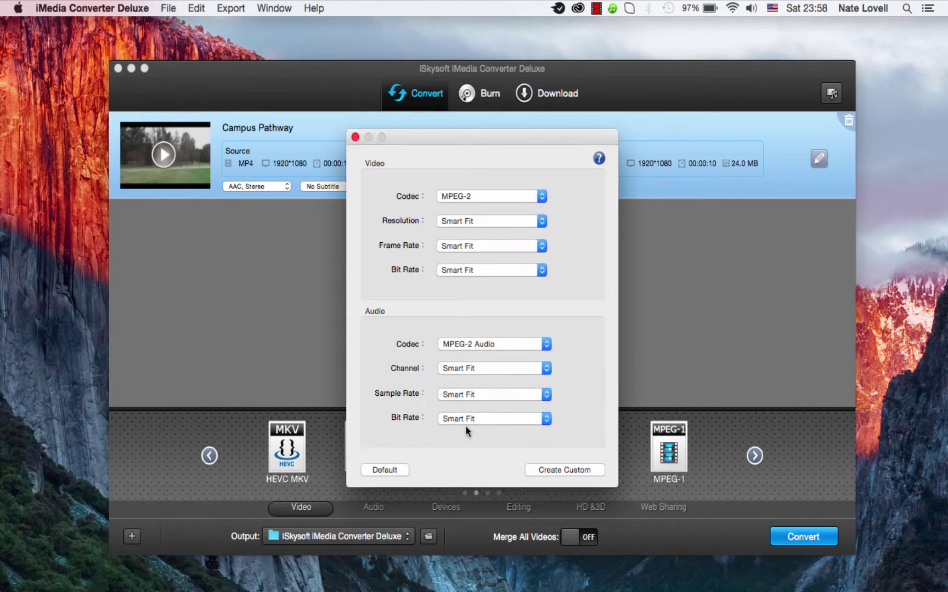
click(356, 138)
click(402, 536)
click(369, 538)
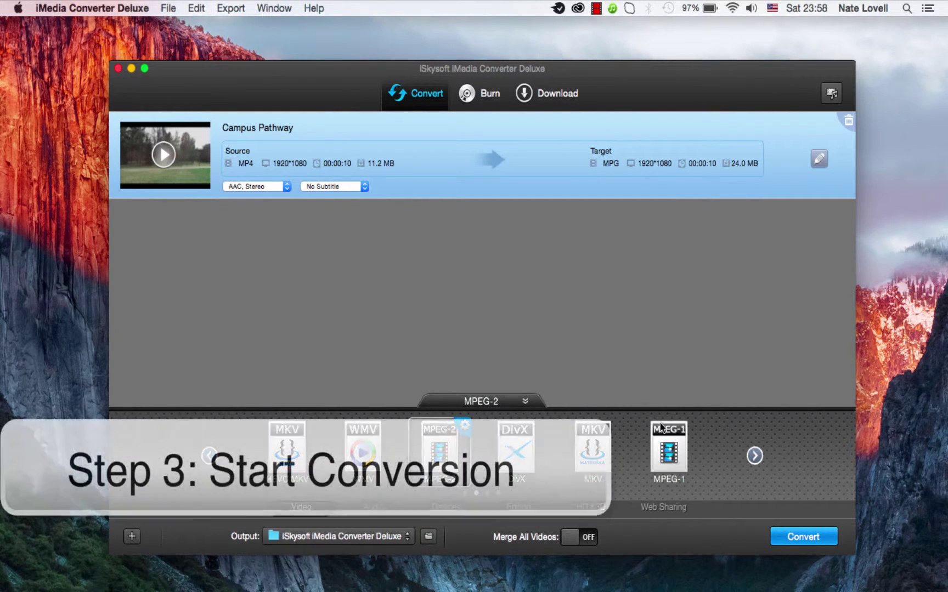
- Convert the clip to MPEG-2 and open the output folder showing Campus Pathway.mpg
click(828, 542)
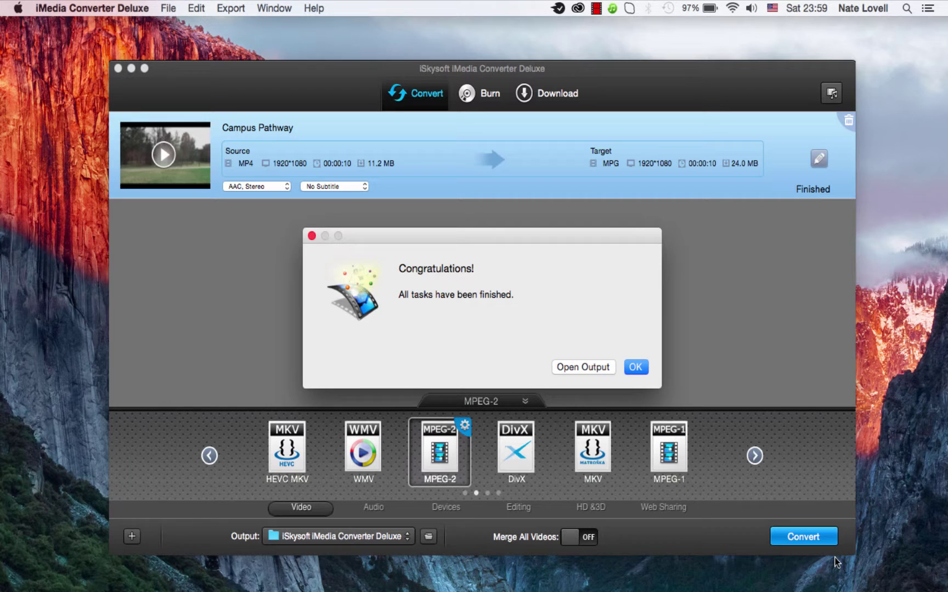
click(578, 367)
- Select Campus Pathway.mpg in Finder to preview the 25.6 MB, 1920×1080 movie
click(504, 179)
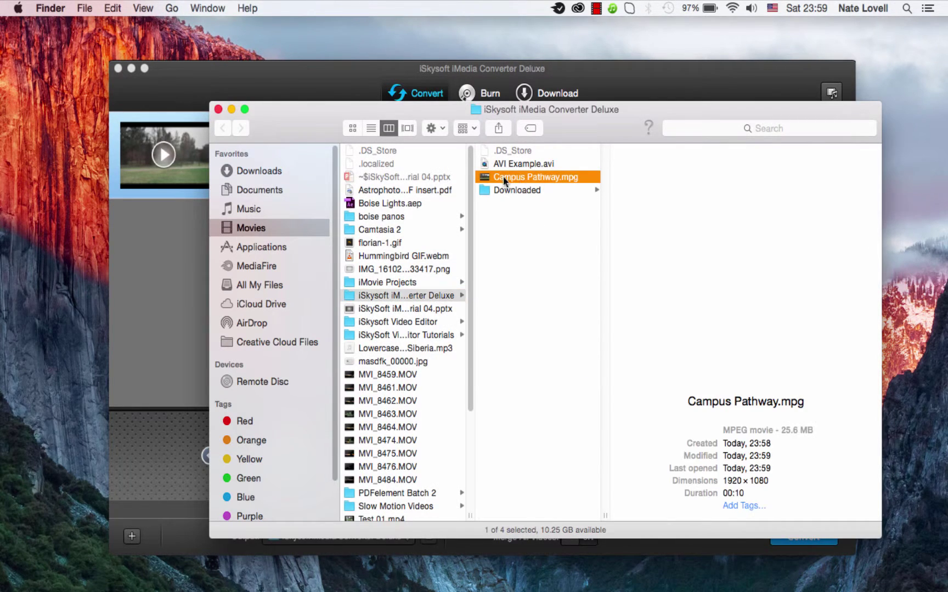